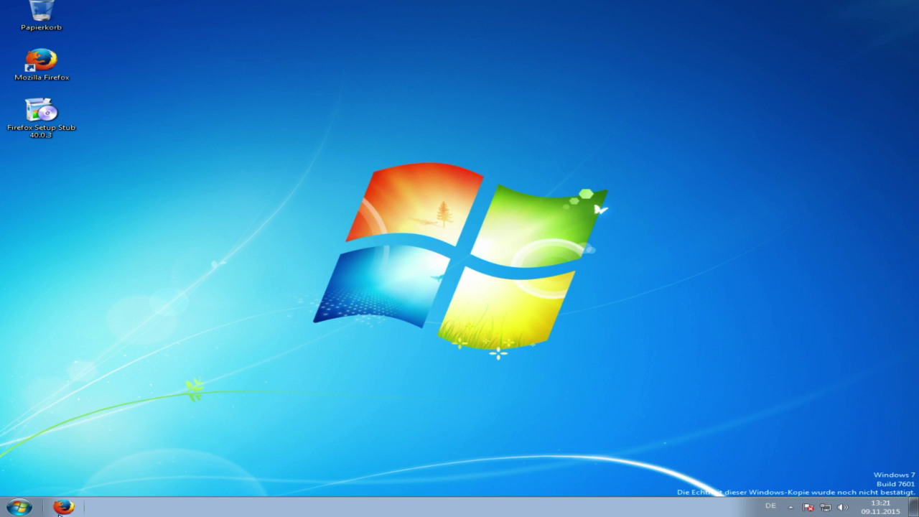
Launch Firefox from the Windows 7 taskbar.
{"action": "left_click", "coordinate": [71, 508]}
{"action": "left_click", "coordinate": [69, 501]}
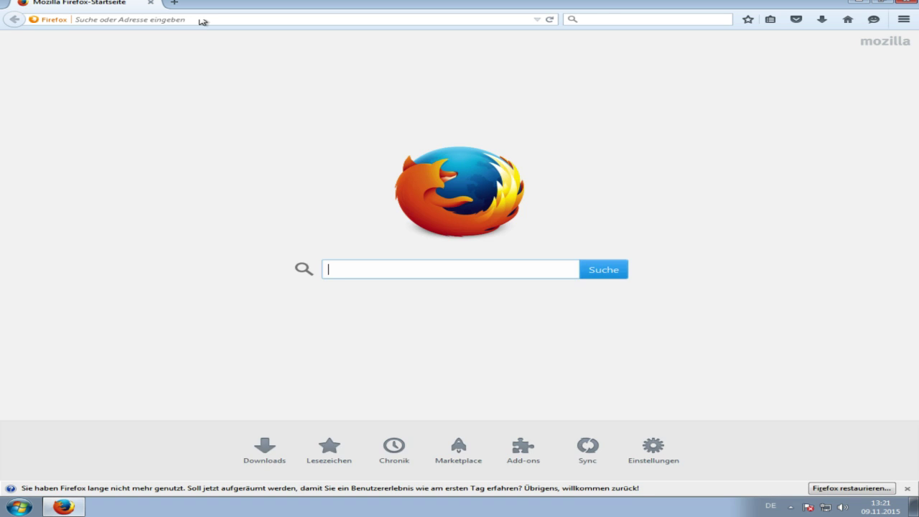
Go to java.com and save the free Java installer jxpiinstall.exe.
{"action": "left_click", "coordinate": [200, 20]}
{"action": "type", "text": "java.com"}
{"action": "key", "text": "Return"}
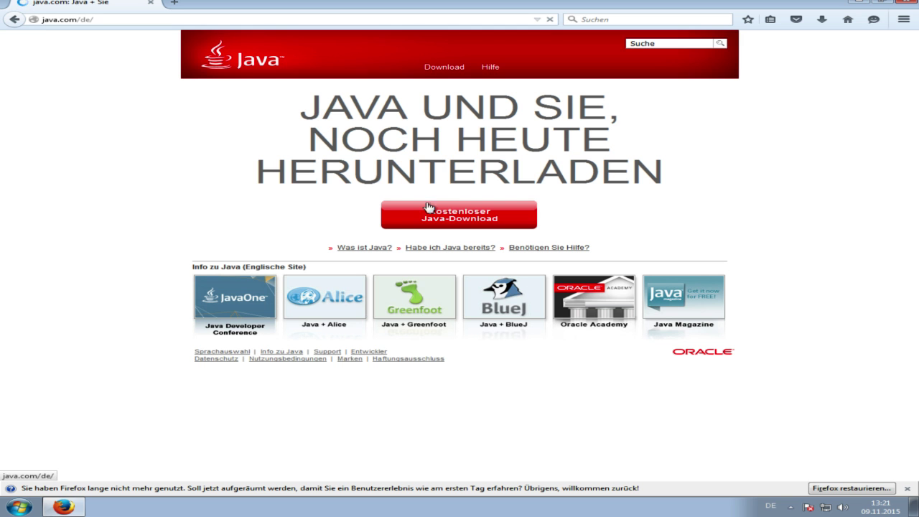
{"action": "left_click", "coordinate": [453, 225]}
{"action": "left_click", "coordinate": [487, 163]}
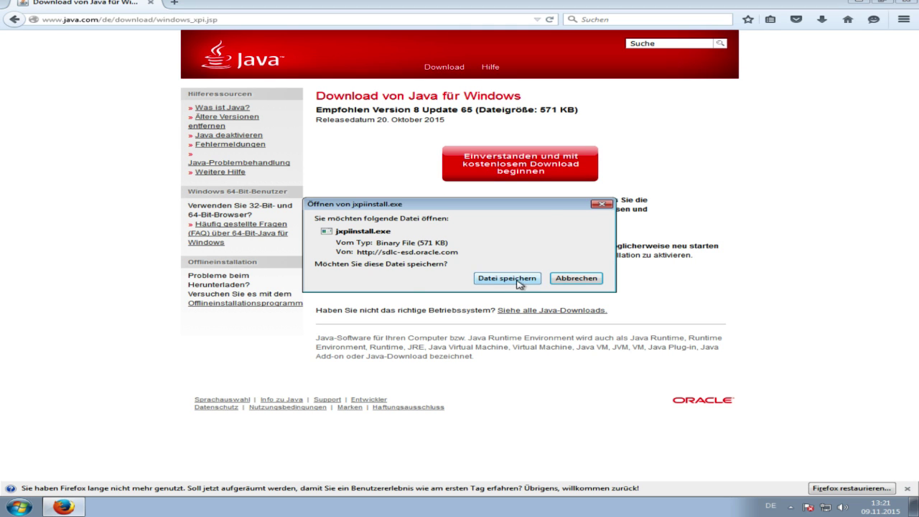
{"action": "left_click", "coordinate": [519, 278]}
Run jxpiinstall.exe from the downloads list with administrator approval, then open a new tab.
{"action": "left_click", "coordinate": [822, 21]}
{"action": "left_click", "coordinate": [712, 73]}
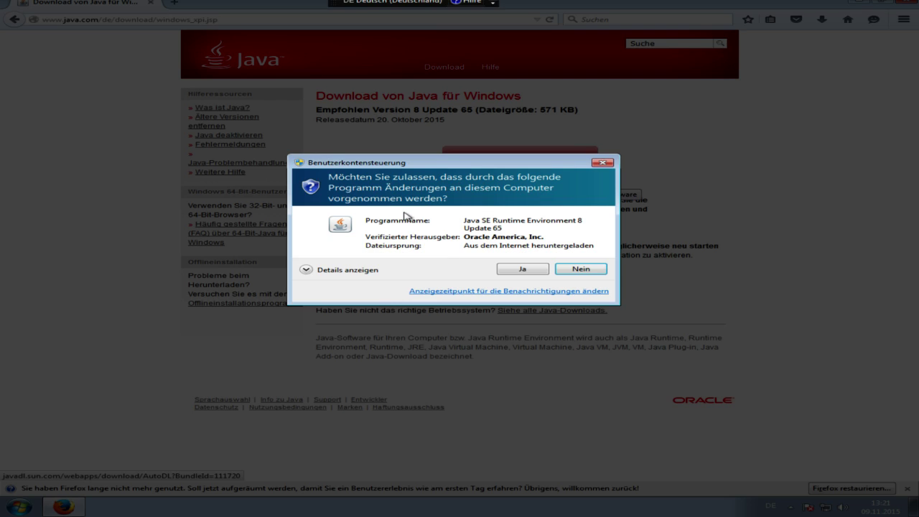
{"action": "left_click", "coordinate": [520, 267]}
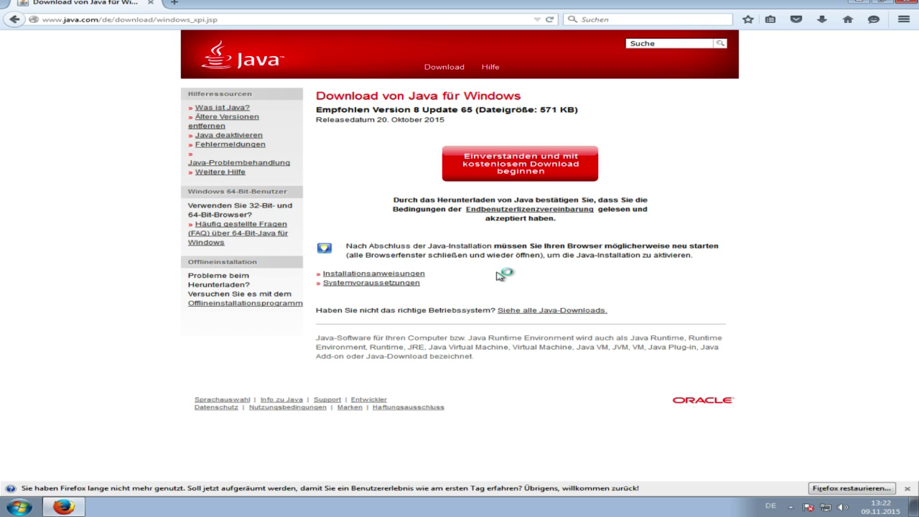
{"action": "key", "text": "ctrl+t"}
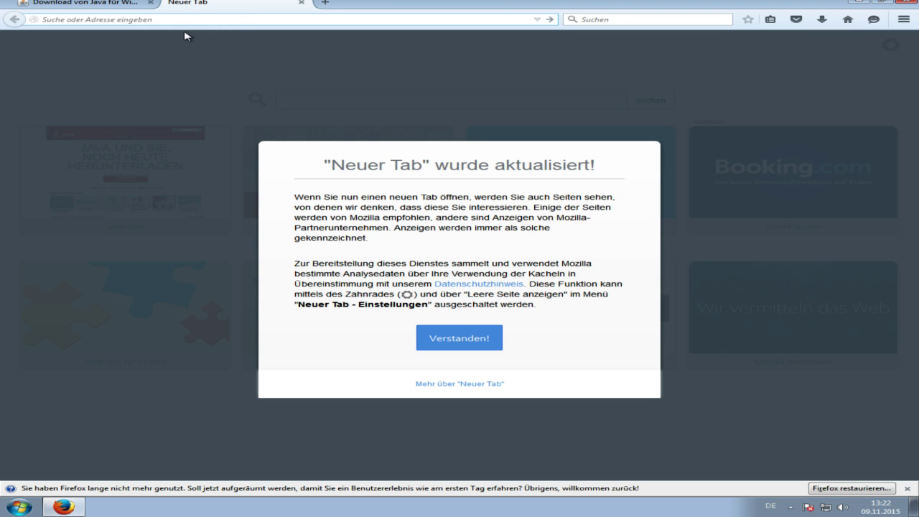
Go to xmage.de and start downloading the XMage Launcher.
{"action": "type", "text": "xmage.de"}
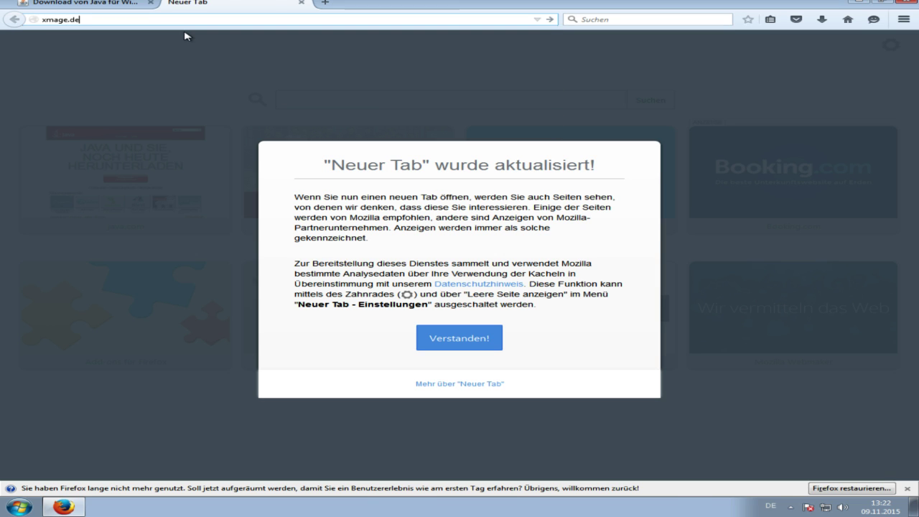
{"action": "key", "text": "Return"}
{"action": "left_click", "coordinate": [68, 366]}
{"action": "left_click", "coordinate": [68, 365]}
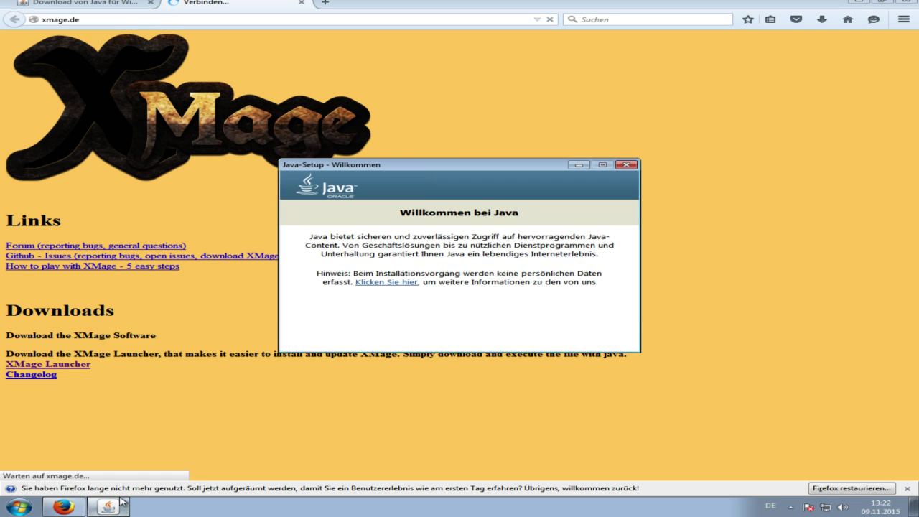
Begin the Java installation, save XMageLauncher-0.3.4.jar, and confirm it finished downloading.
{"action": "left_click", "coordinate": [600, 342]}
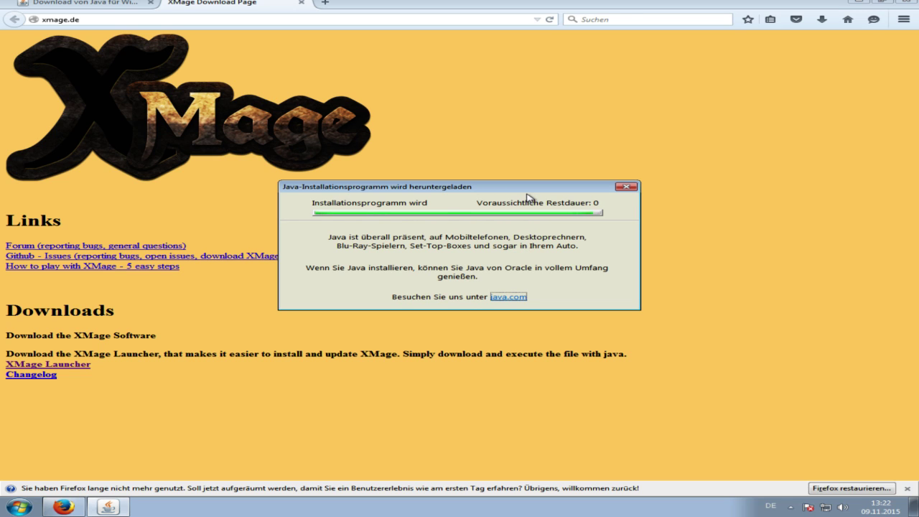
{"action": "left_click", "coordinate": [493, 280]}
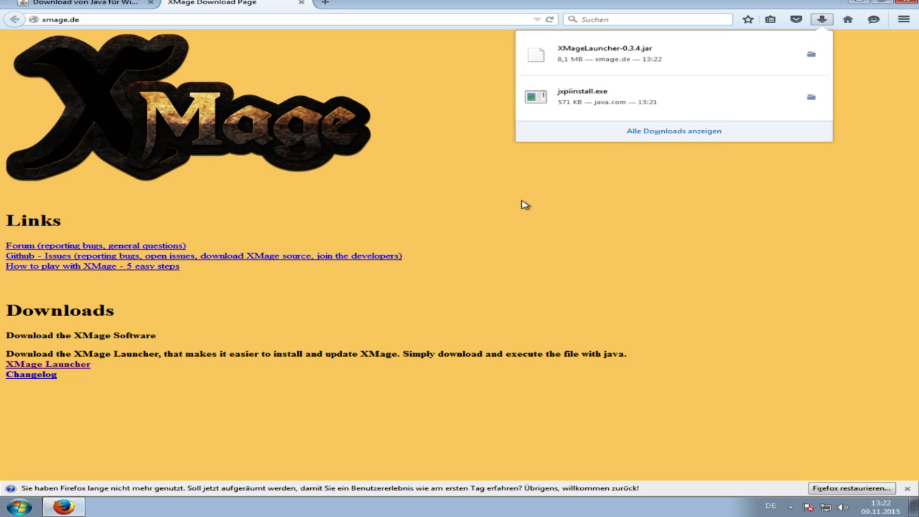
{"action": "left_click", "coordinate": [538, 225]}
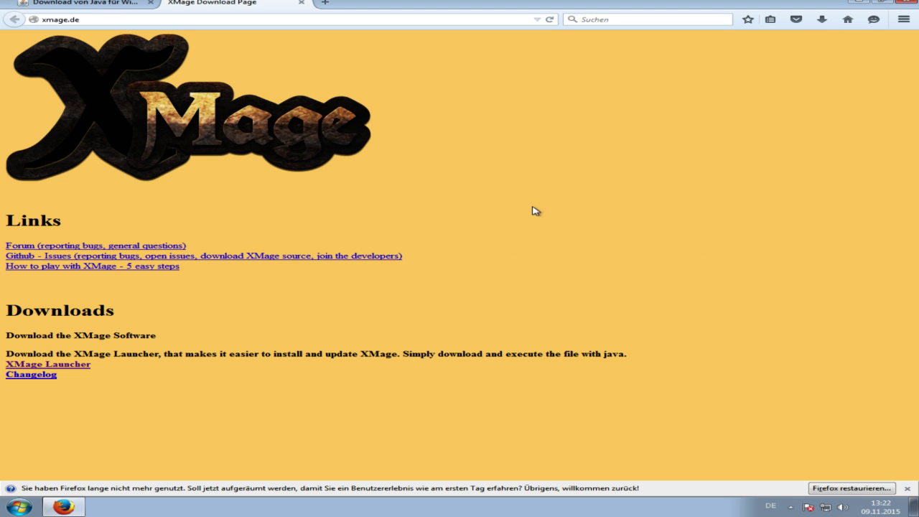
{"action": "mouse_move", "coordinate": [78, 505]}
{"action": "left_click", "coordinate": [820, 21]}
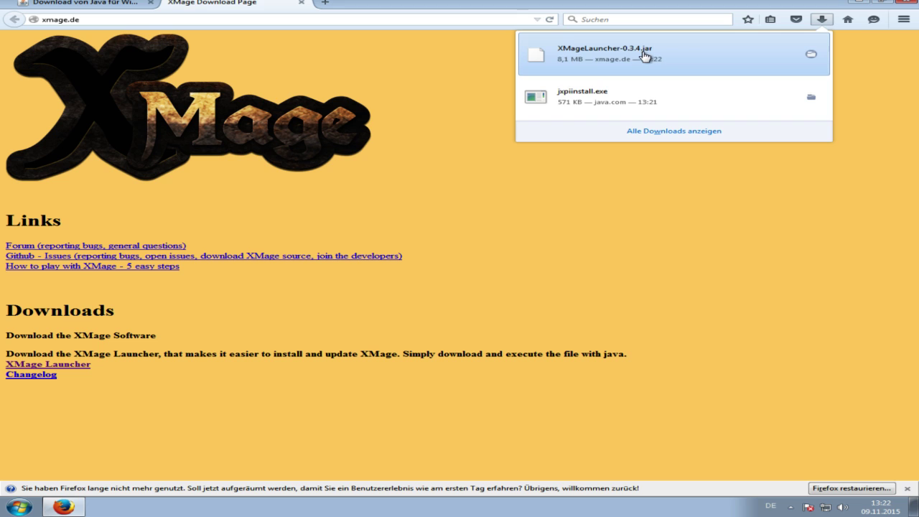
{"action": "left_click", "coordinate": [569, 257]}
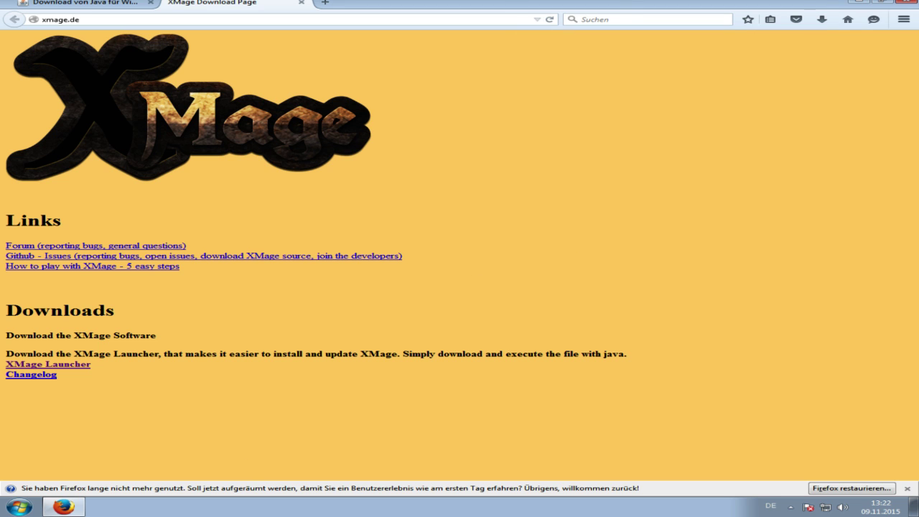
Open Programme und Funktionen in small-icon Control Panel view and continue Java setup without Yahoo search.
{"action": "left_click", "coordinate": [18, 507]}
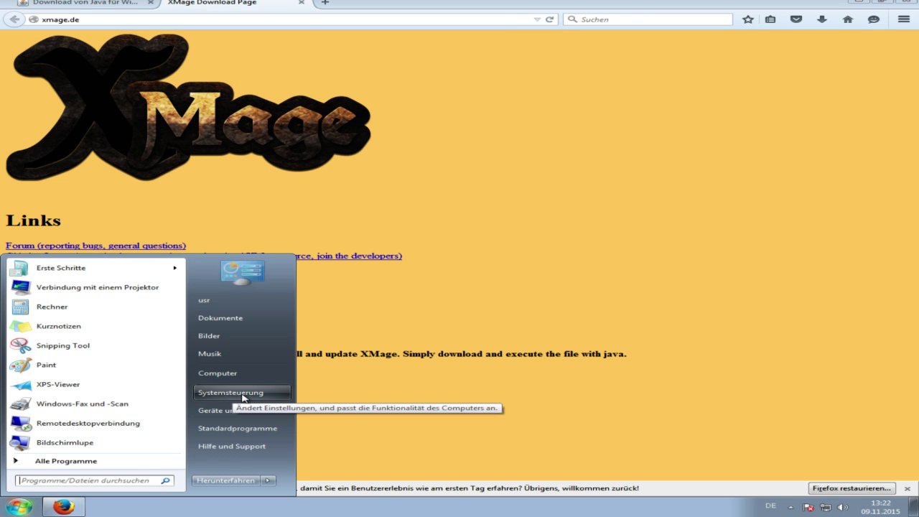
{"action": "left_click", "coordinate": [274, 391]}
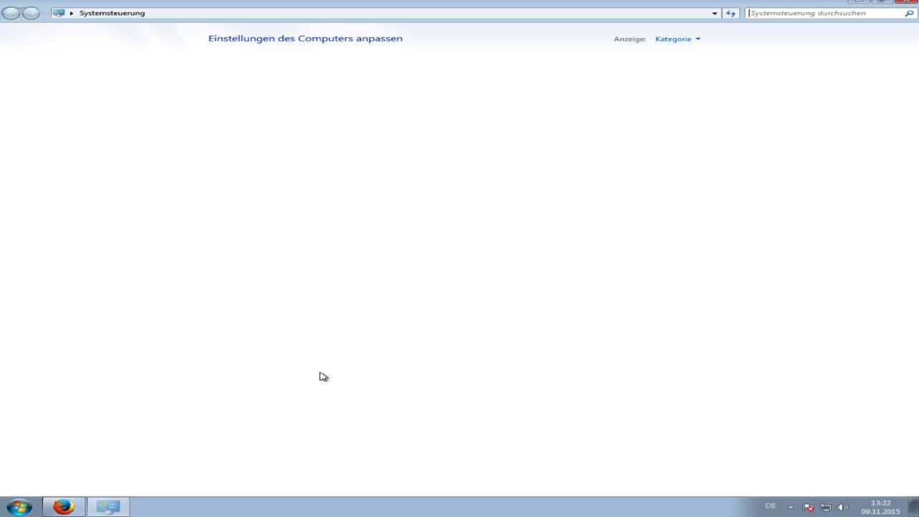
{"action": "left_click", "coordinate": [680, 40]}
{"action": "left_click", "coordinate": [686, 78]}
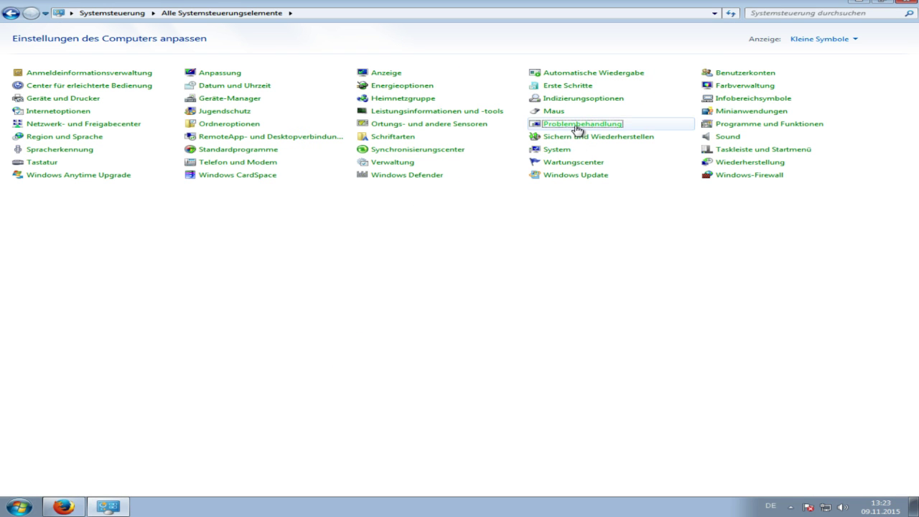
{"action": "left_click", "coordinate": [729, 125]}
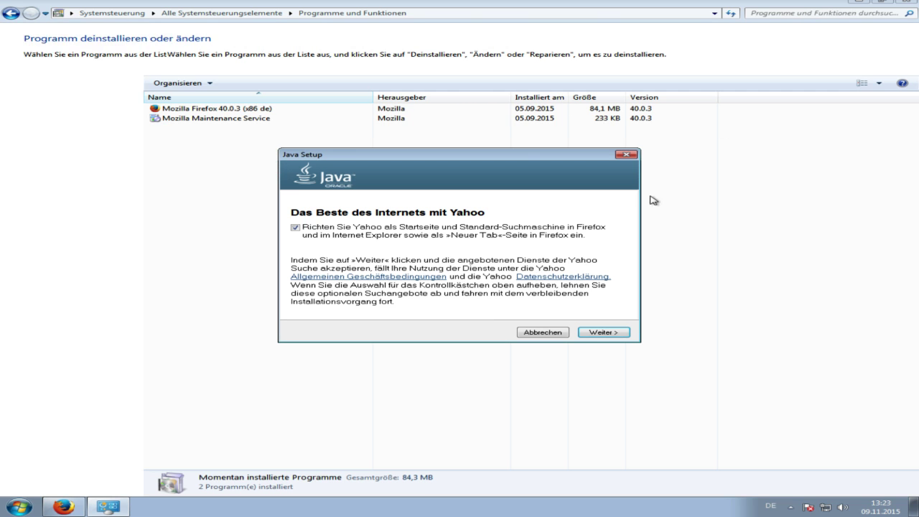
{"action": "left_click", "coordinate": [296, 227]}
{"action": "left_click", "coordinate": [617, 334]}
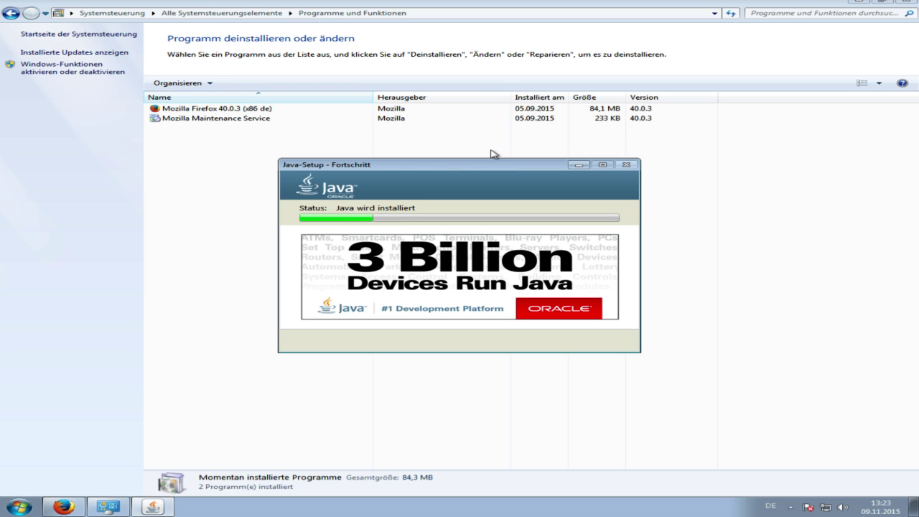
Close the Control Panel, let the Java setup progress finish, and open Windows Explorer.
{"action": "left_click", "coordinate": [907, 4]}
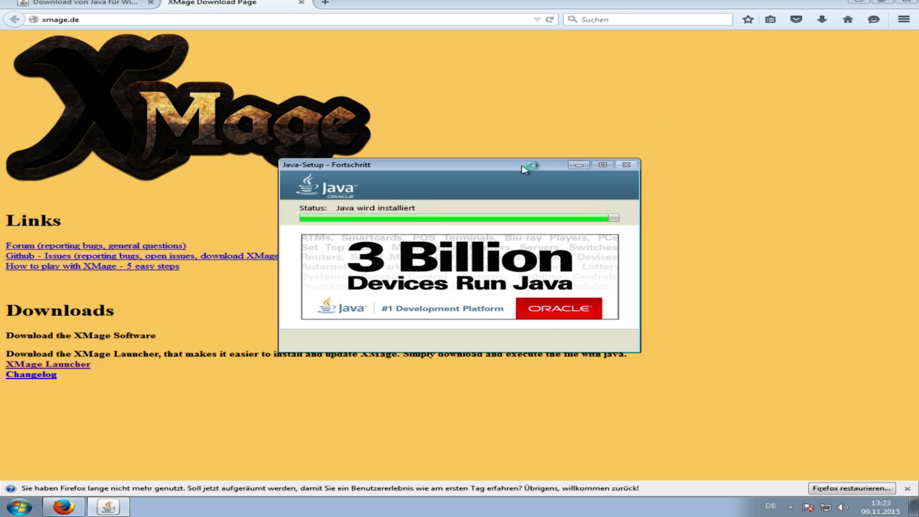
{"action": "left_click_drag", "start_coordinate": [537, 166], "coordinate": [545, 155]}
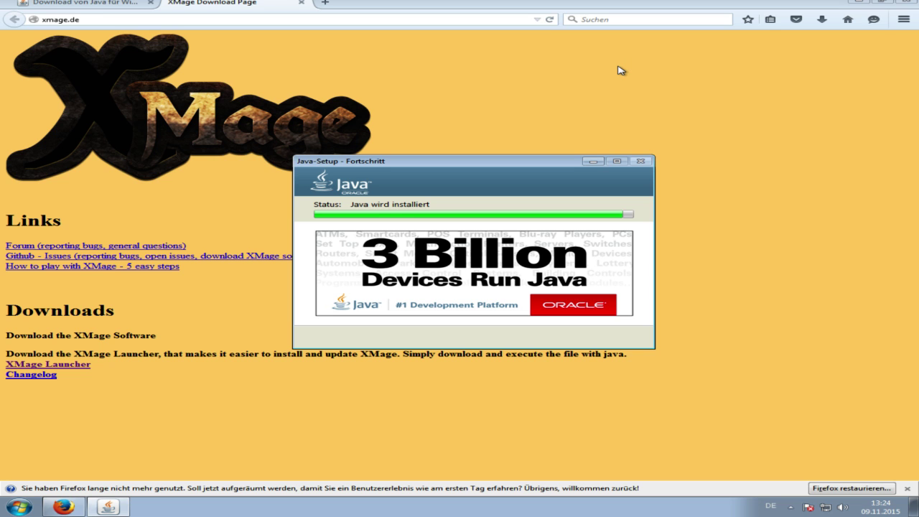
{"action": "mouse_move", "coordinate": [524, 161]}
{"action": "left_mouse_down"}
{"action": "mouse_move", "coordinate": [550, 154]}
{"action": "mouse_move", "coordinate": [532, 147]}
{"action": "left_mouse_up"}
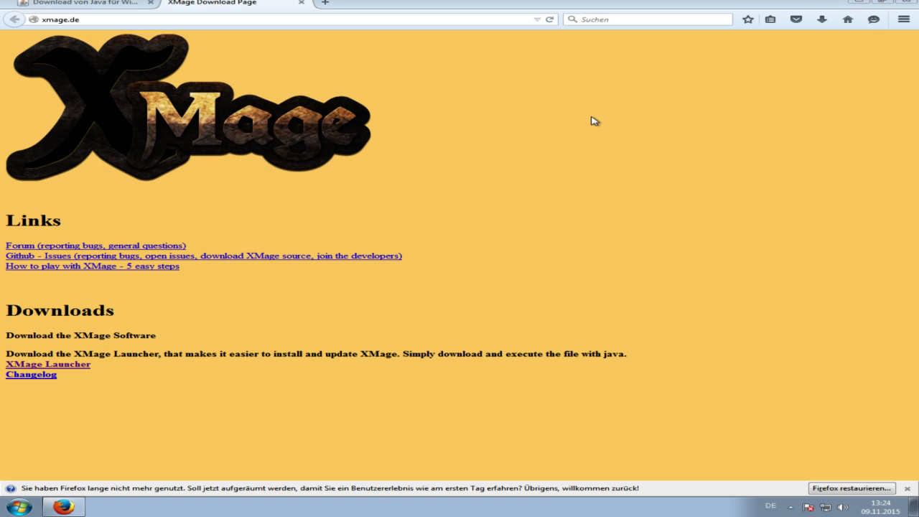
{"action": "key", "text": "super+e"}
Run XMageLauncher-0.3.4.jar from the Downloads folder.
{"action": "left_click", "coordinate": [251, 169]}
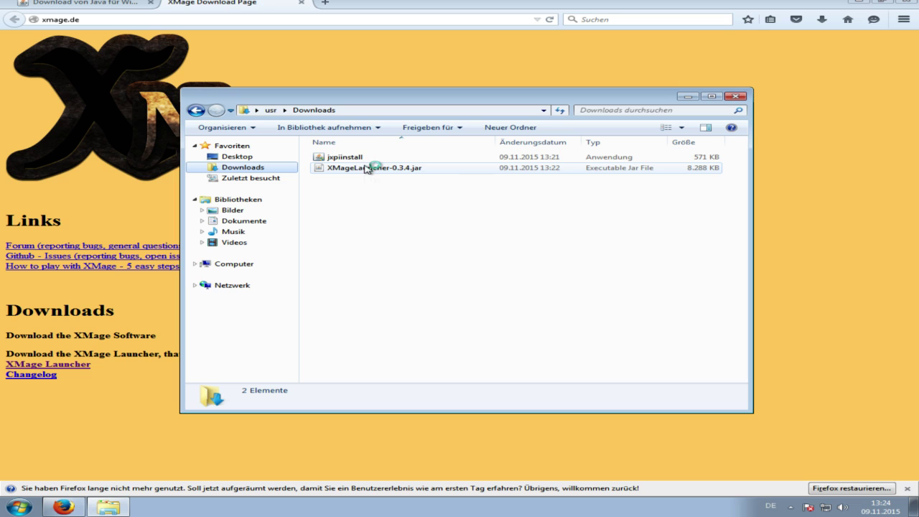
{"action": "double_click", "coordinate": [370, 170]}
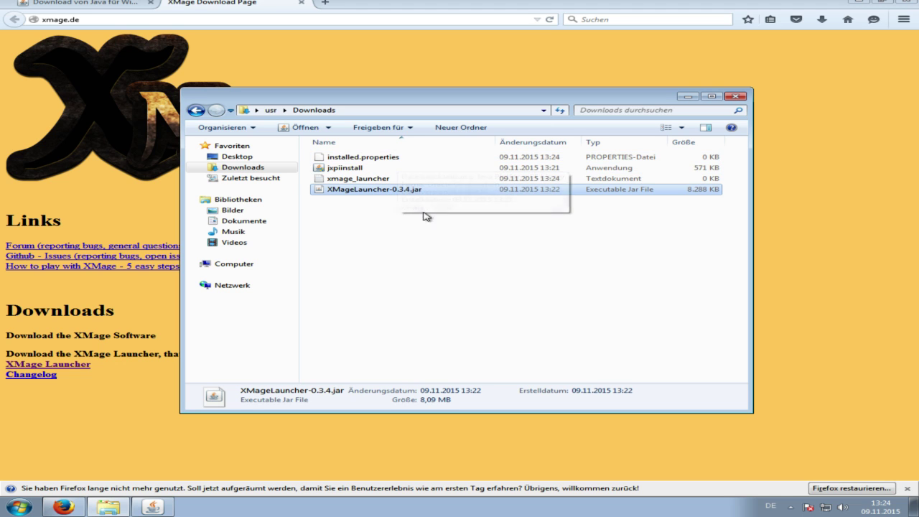
{"action": "double_click", "coordinate": [406, 192]}
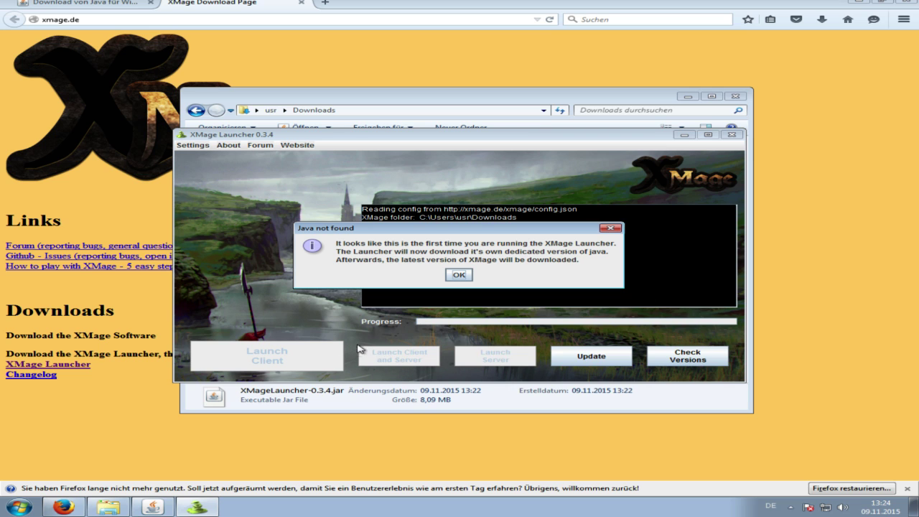
Accept the launcher's own Java download, close the finished Java setup, and close the Java check page.
{"action": "left_click", "coordinate": [458, 275]}
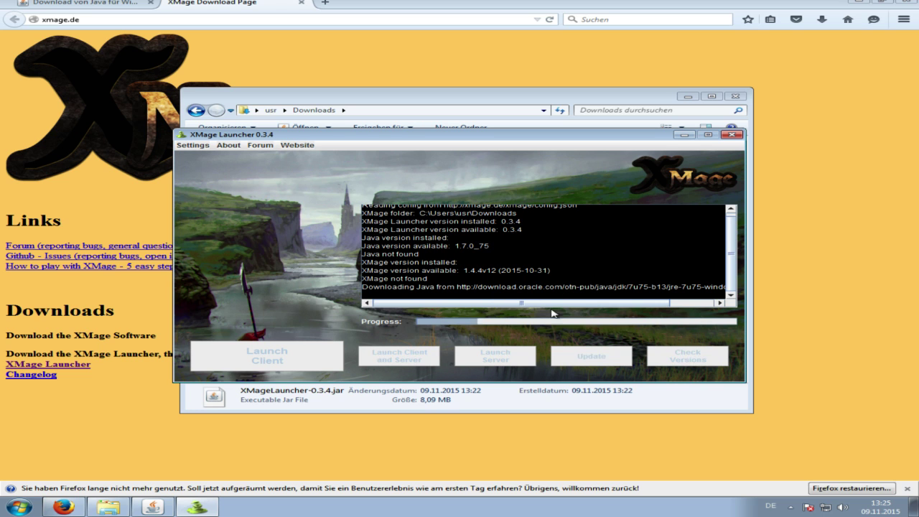
{"action": "left_click", "coordinate": [152, 507]}
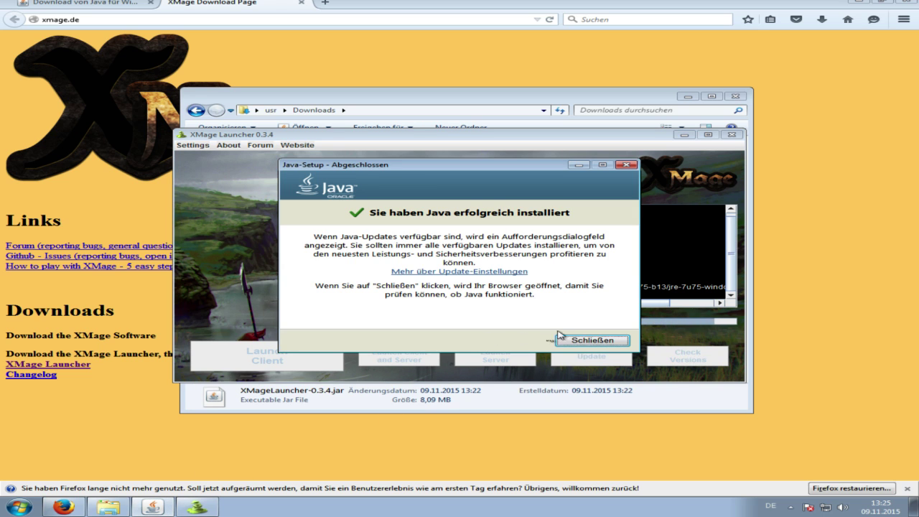
{"action": "left_click", "coordinate": [591, 340]}
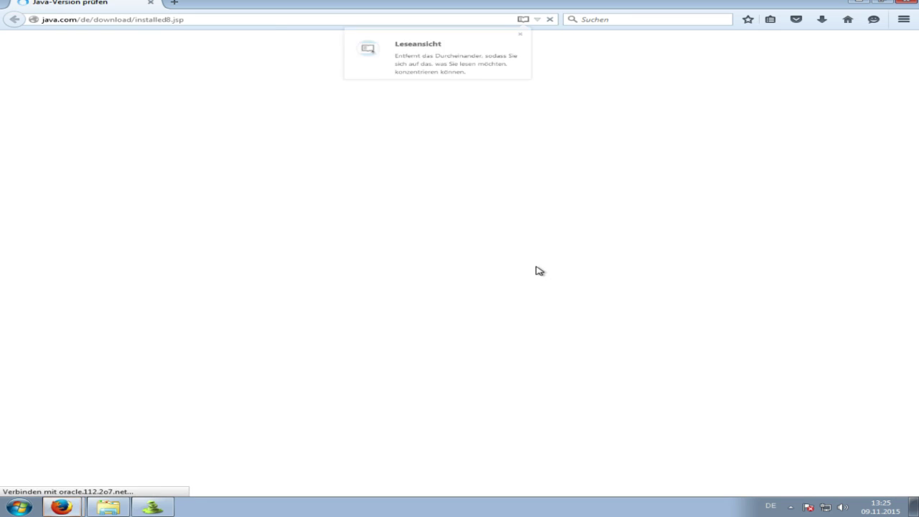
{"action": "left_click", "coordinate": [518, 38]}
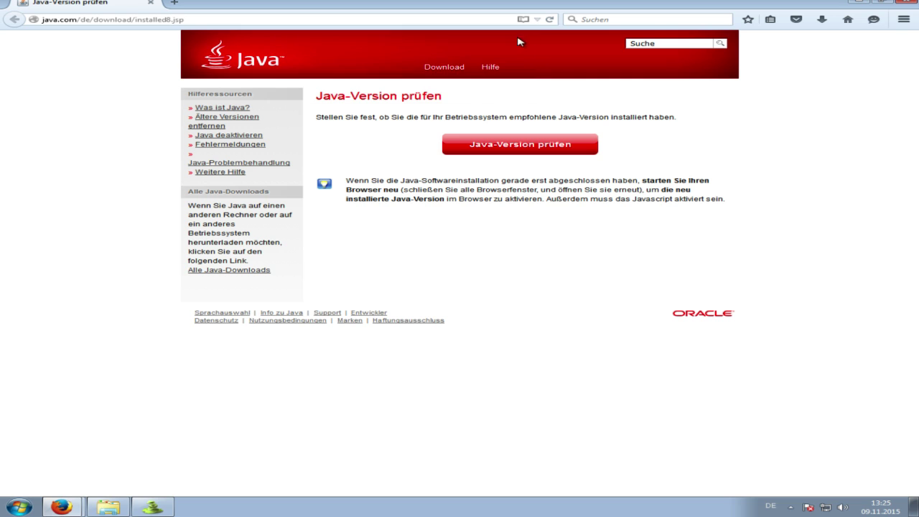
{"action": "left_click", "coordinate": [860, 3]}
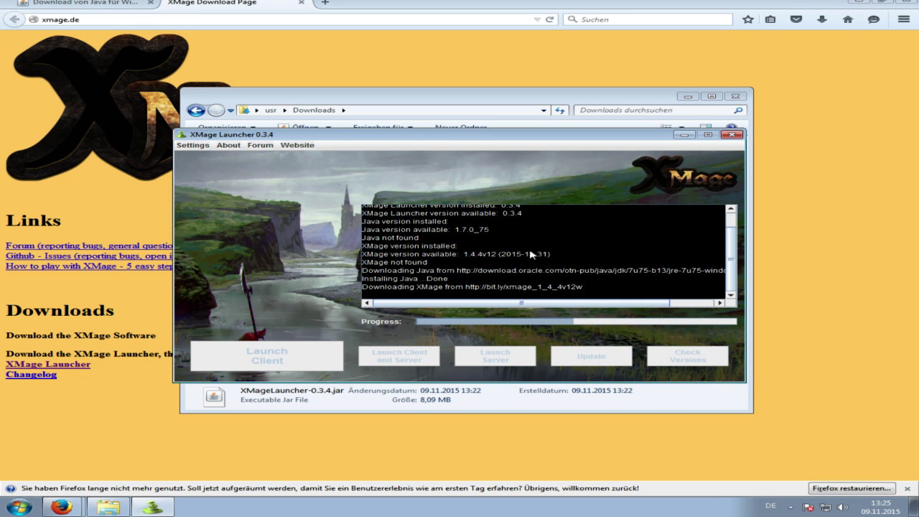
Wait for XMage 1.4.4v12 to finish installing, then launch the client.
{"action": "left_click_drag", "start_coordinate": [491, 287], "coordinate": [574, 290]}
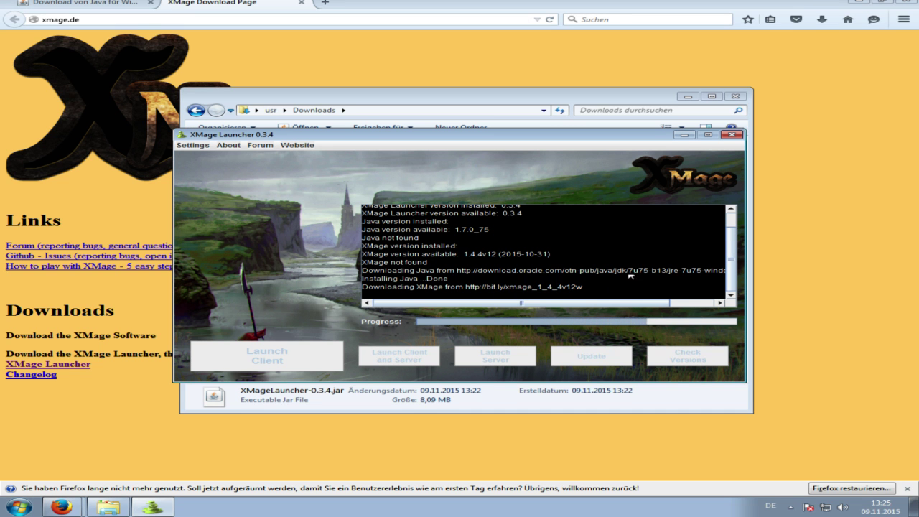
{"action": "left_click", "coordinate": [554, 103]}
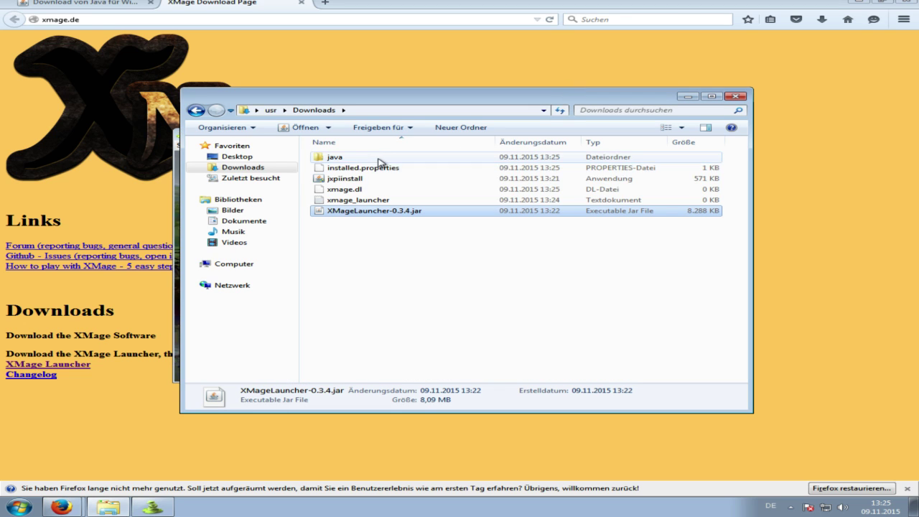
{"action": "left_click", "coordinate": [175, 293]}
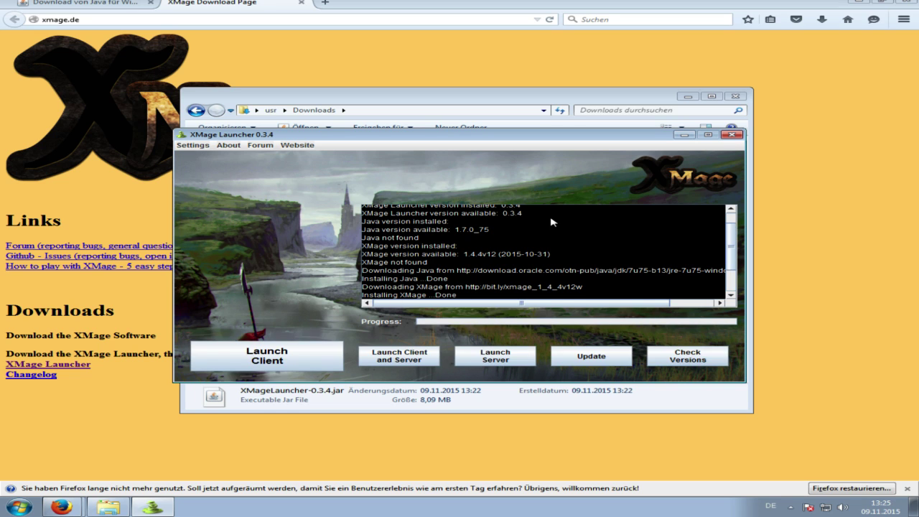
{"action": "left_click", "coordinate": [272, 355]}
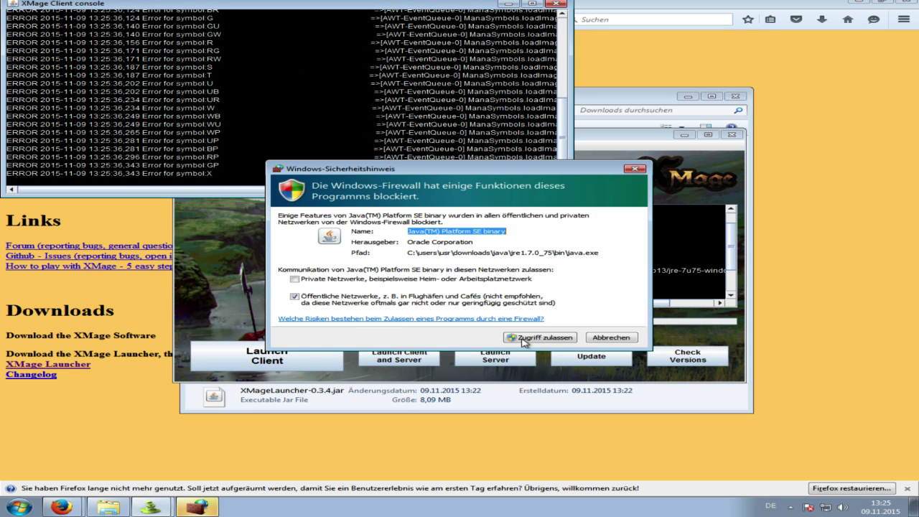
Dismiss the Java firewall alert without allowing access and bring up the Connect to server form.
{"action": "left_click", "coordinate": [534, 337]}
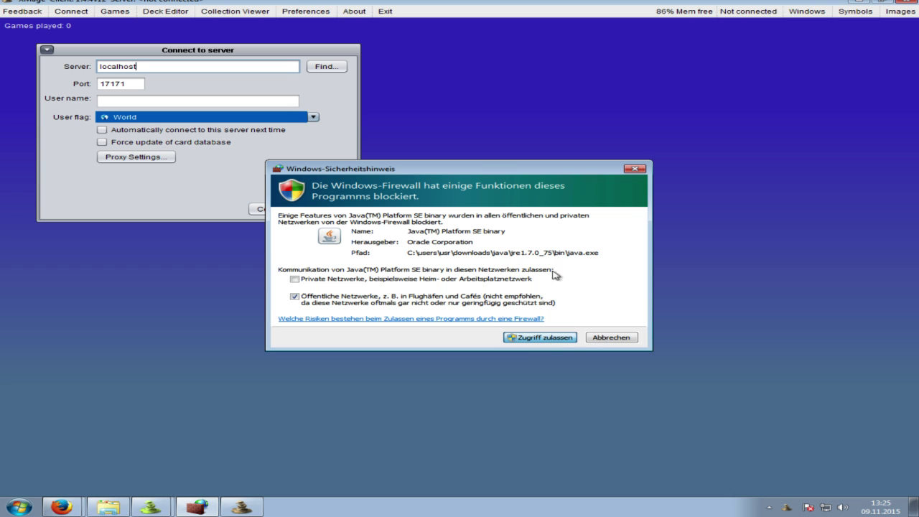
{"action": "left_click", "coordinate": [633, 168]}
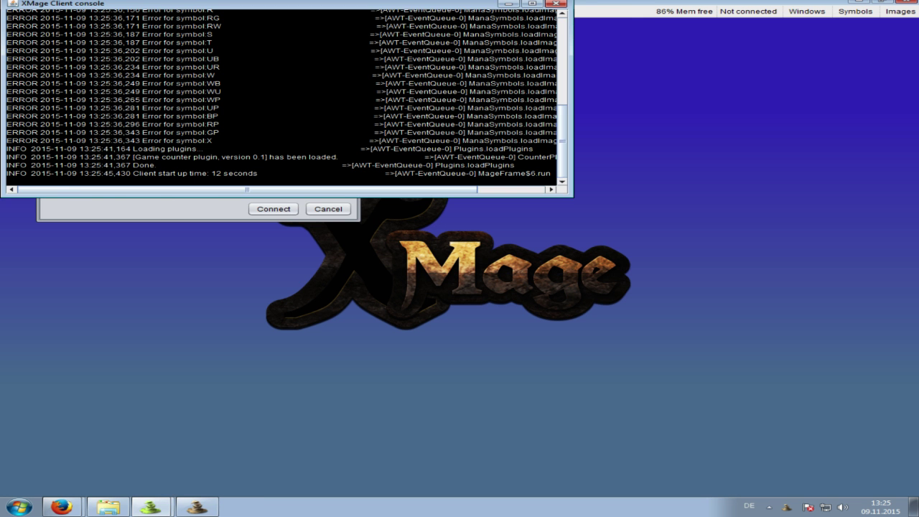
{"action": "left_click", "coordinate": [165, 211]}
Change the server from localhost to xmage.de, enter a user name, and connect on port 17171.
{"action": "left_click_drag", "start_coordinate": [159, 73], "coordinate": [42, 75]}
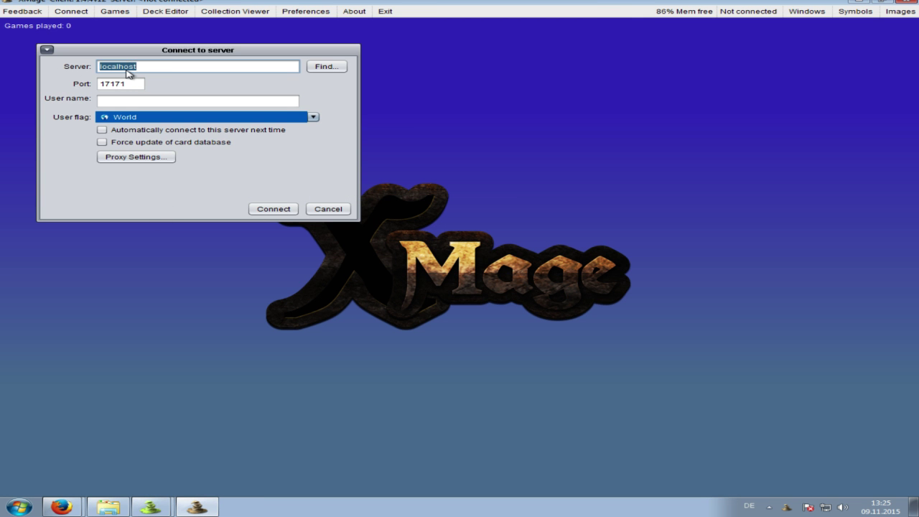
{"action": "type", "text": "xmage.de"}
{"action": "left_click", "coordinate": [124, 102]}
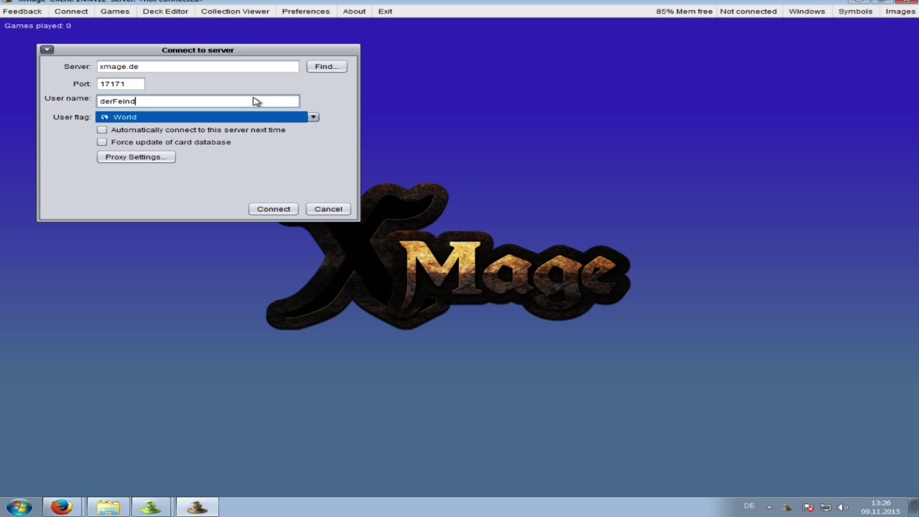
{"action": "left_click", "coordinate": [269, 209]}
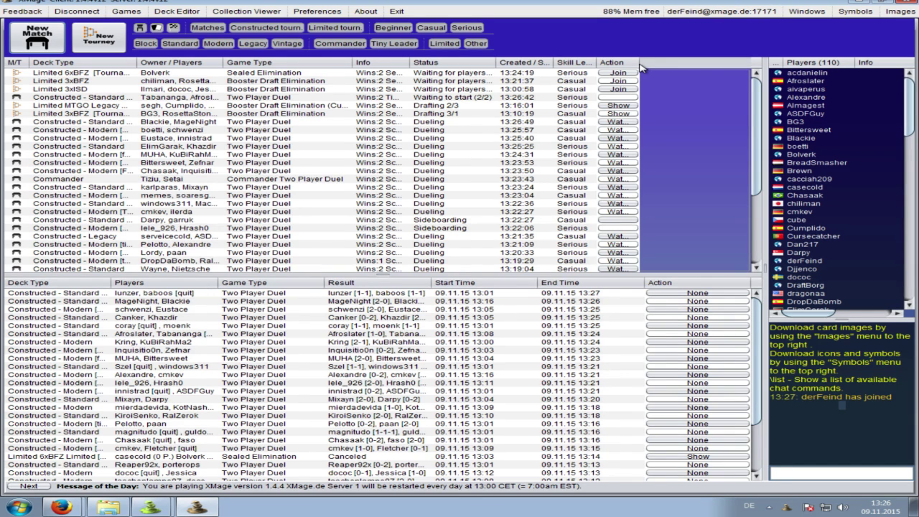
Download all 603 game symbols plus the additional image files, then close the finished download window.
{"action": "left_click", "coordinate": [855, 12]}
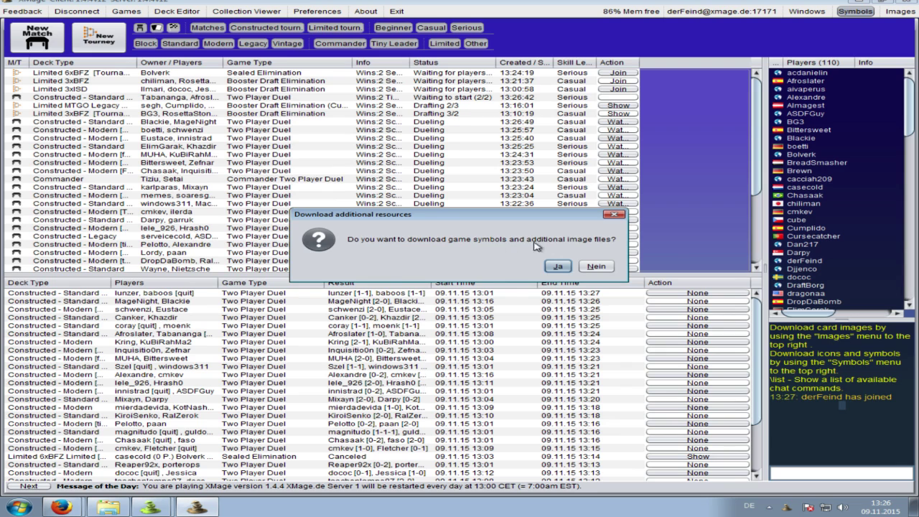
{"action": "left_click", "coordinate": [558, 267]}
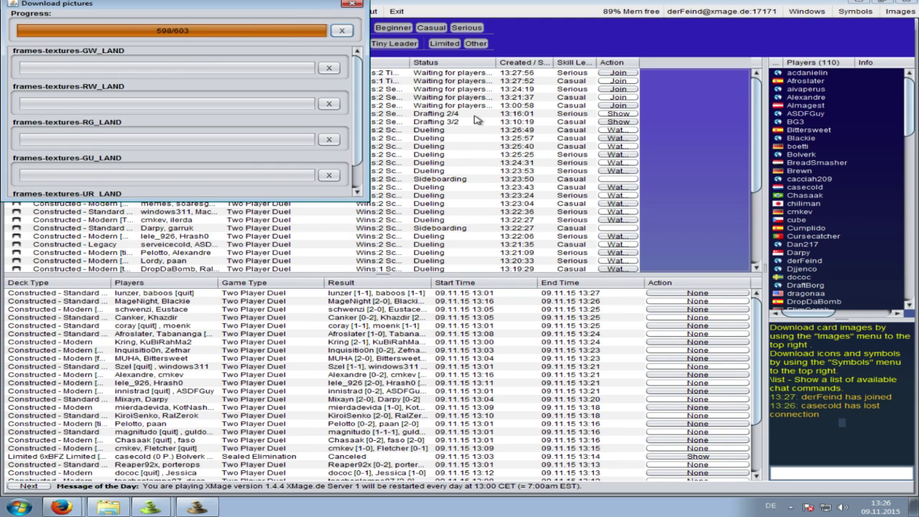
{"action": "left_click", "coordinate": [351, 4]}
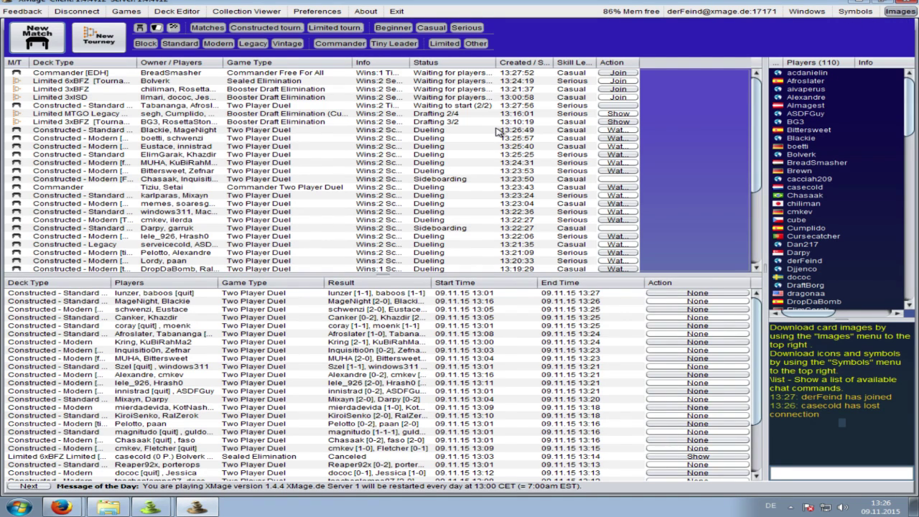
Begin downloading all card images, browse the image server list, and dismiss the Windows update notification.
{"action": "left_click", "coordinate": [899, 11]}
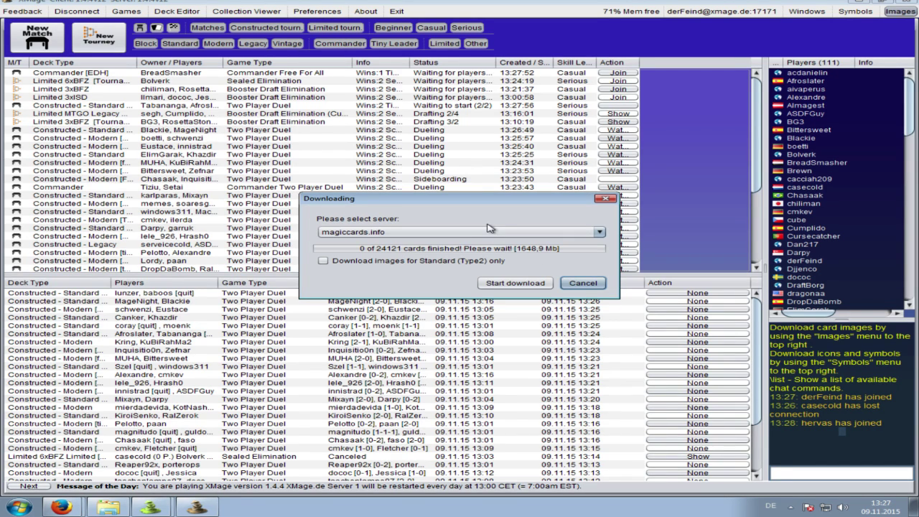
{"action": "left_click", "coordinate": [514, 283]}
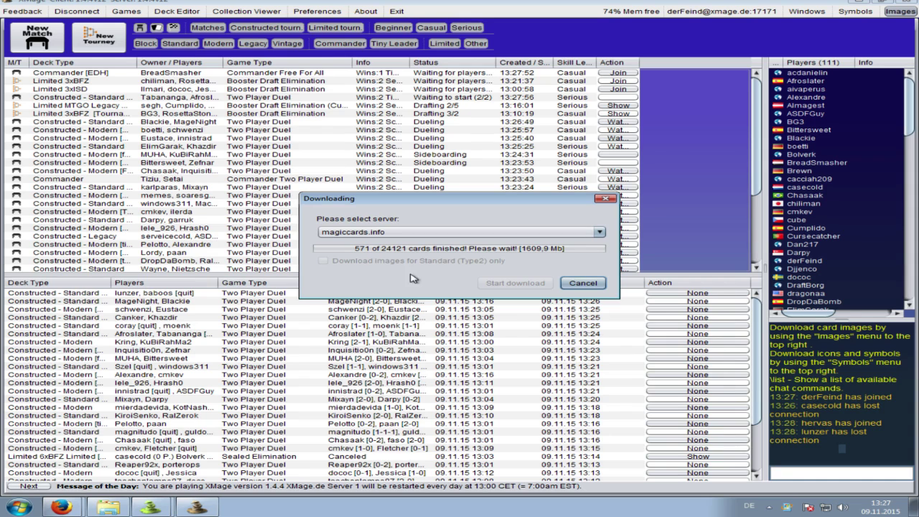
{"action": "left_click", "coordinate": [451, 232]}
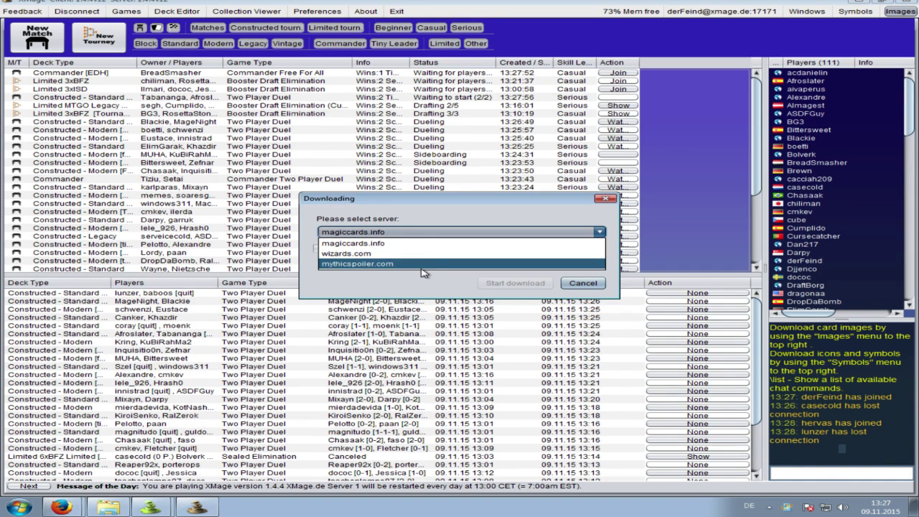
{"action": "left_click", "coordinate": [458, 233]}
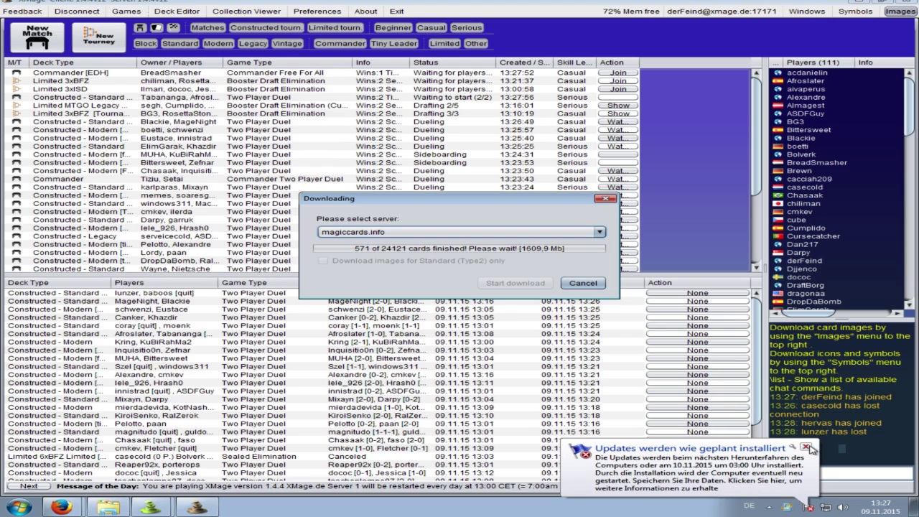
{"action": "left_click", "coordinate": [807, 447]}
Select mythicspoiler.com as the image server, start the card image download, and close the window.
{"action": "left_click", "coordinate": [463, 233]}
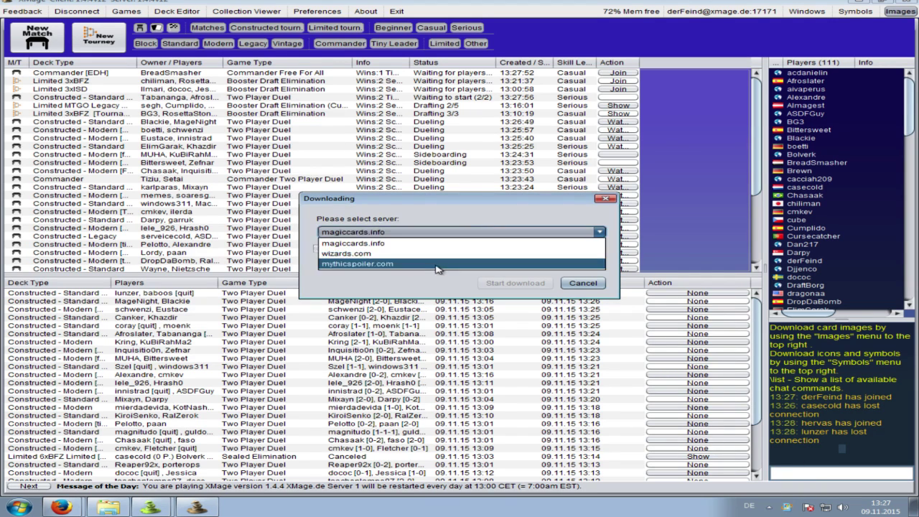
{"action": "left_click", "coordinate": [438, 264]}
{"action": "left_click", "coordinate": [583, 283]}
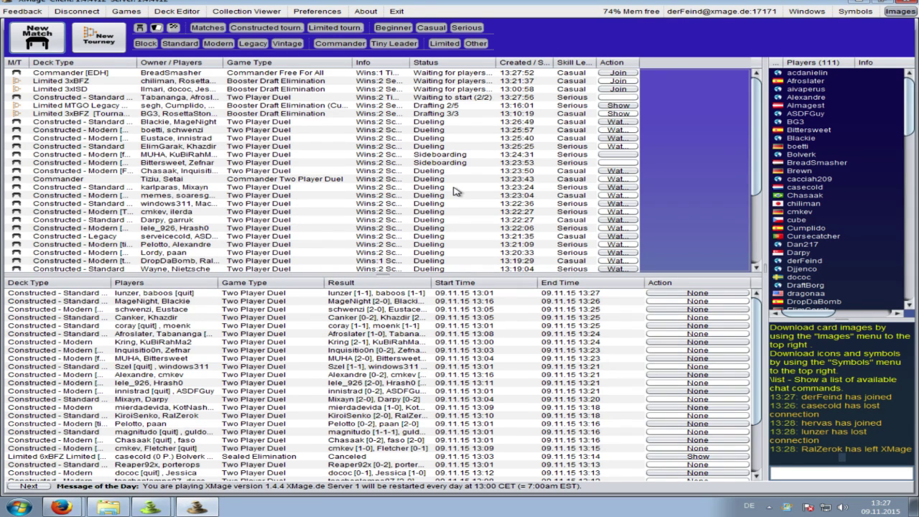
{"action": "left_click", "coordinate": [416, 232]}
{"action": "left_click", "coordinate": [388, 264]}
{"action": "left_click", "coordinate": [495, 283]}
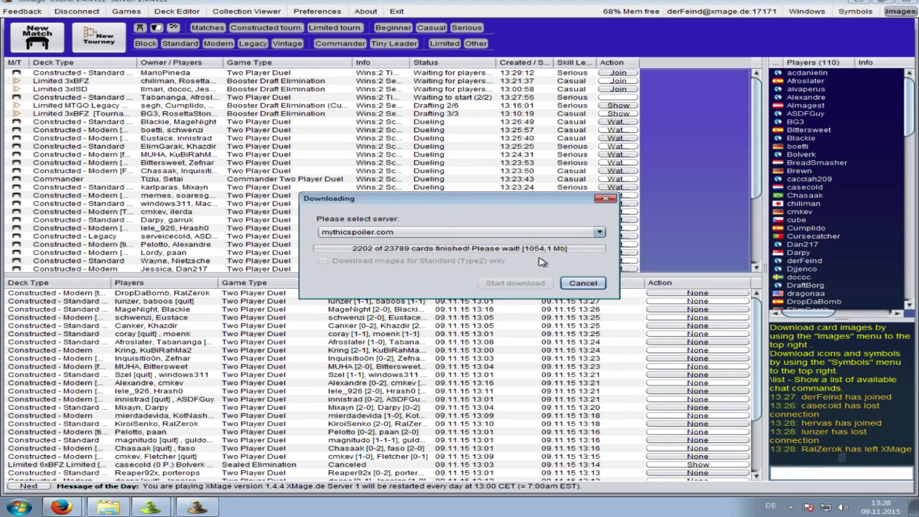
{"action": "left_click", "coordinate": [583, 282]}
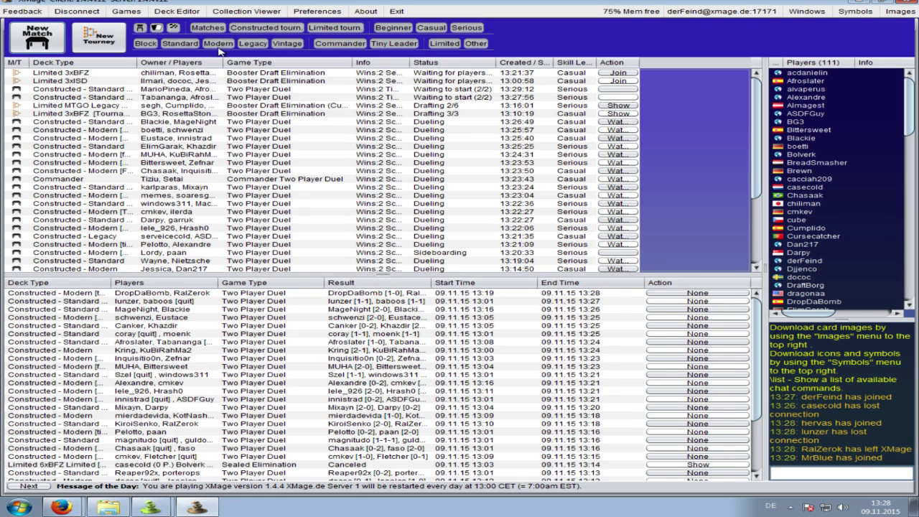
Turn off the Block, Standard, Legacy and Vintage filters so only Modern games are listed.
{"action": "left_click", "coordinate": [146, 44]}
{"action": "left_click", "coordinate": [179, 44]}
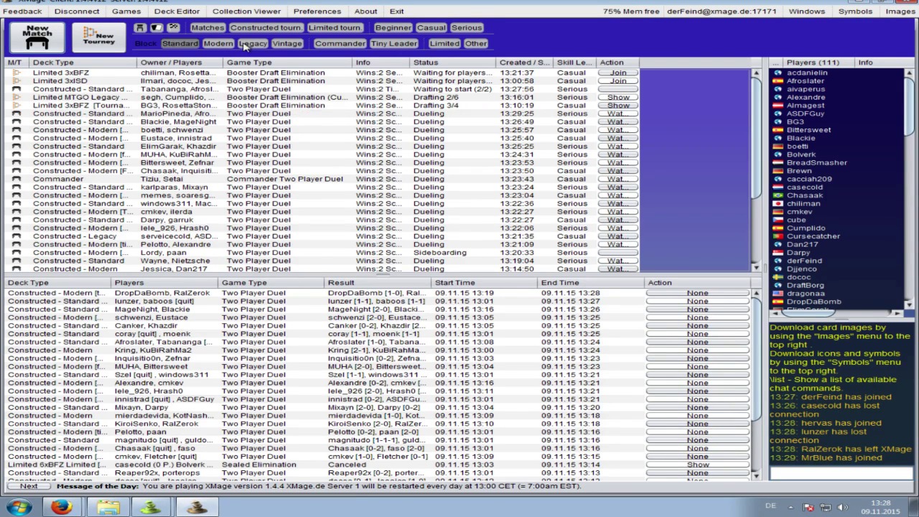
{"action": "left_click", "coordinate": [253, 44]}
{"action": "left_click", "coordinate": [287, 44]}
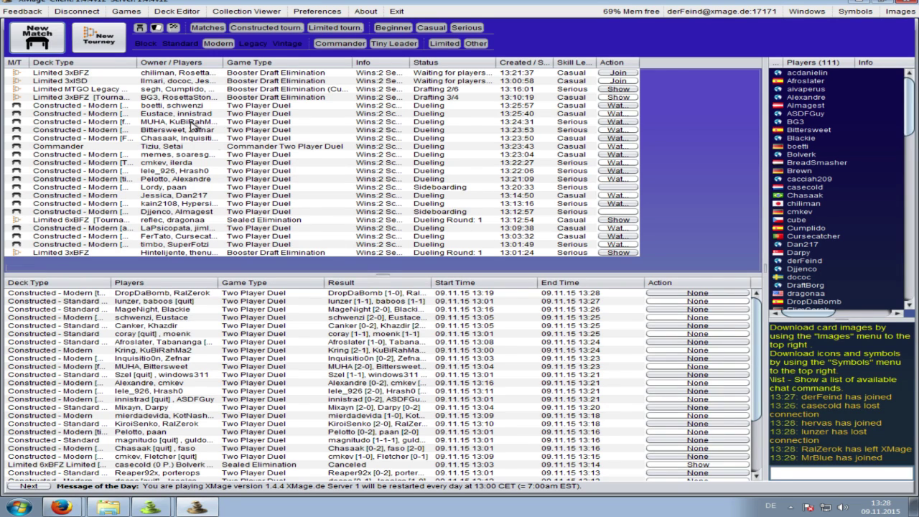
{"action": "left_click", "coordinate": [101, 221]}
{"action": "left_click", "coordinate": [82, 179]}
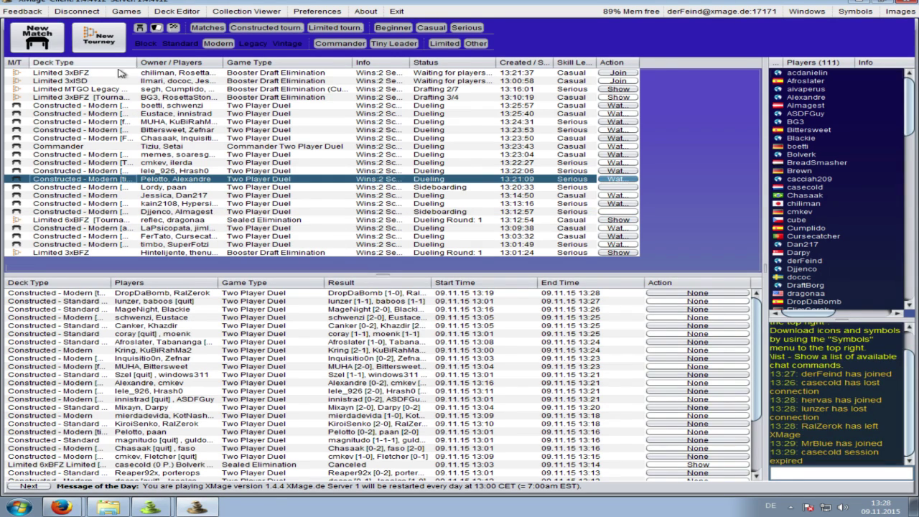
Inspect New Match options, keeping Limited and 25 Minutes, then cancel the new table.
{"action": "left_click", "coordinate": [37, 37]}
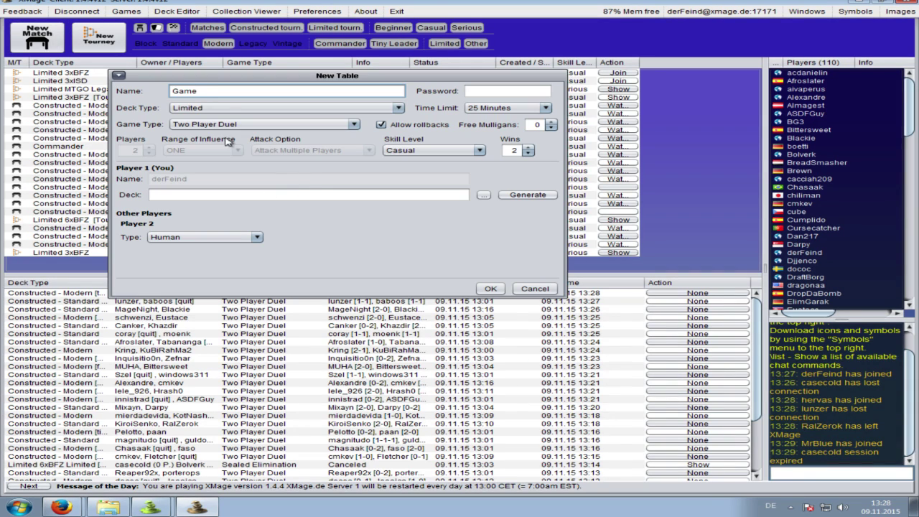
{"action": "left_click", "coordinate": [250, 108]}
{"action": "scroll", "coordinate": [293, 131], "scroll_direction": "up", "scroll_amount": 7}
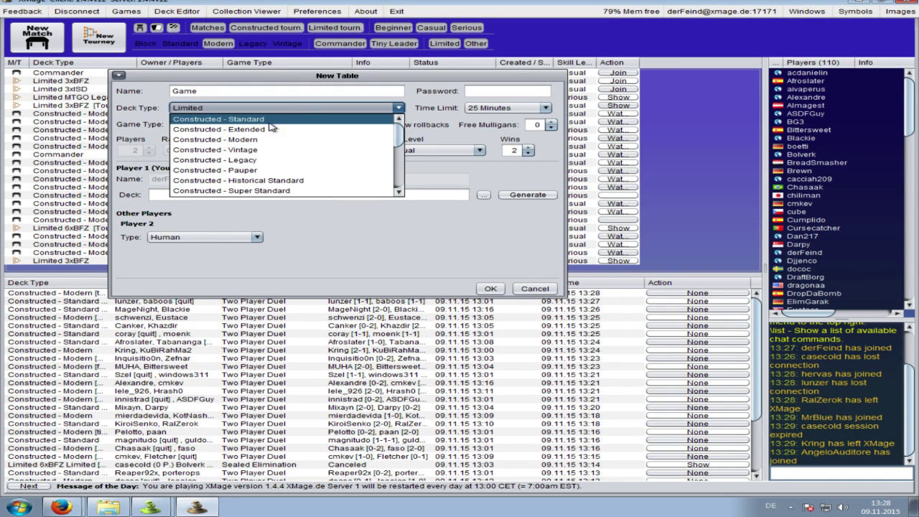
{"action": "left_click", "coordinate": [323, 112]}
{"action": "left_click", "coordinate": [513, 107]}
{"action": "left_click", "coordinate": [524, 128]}
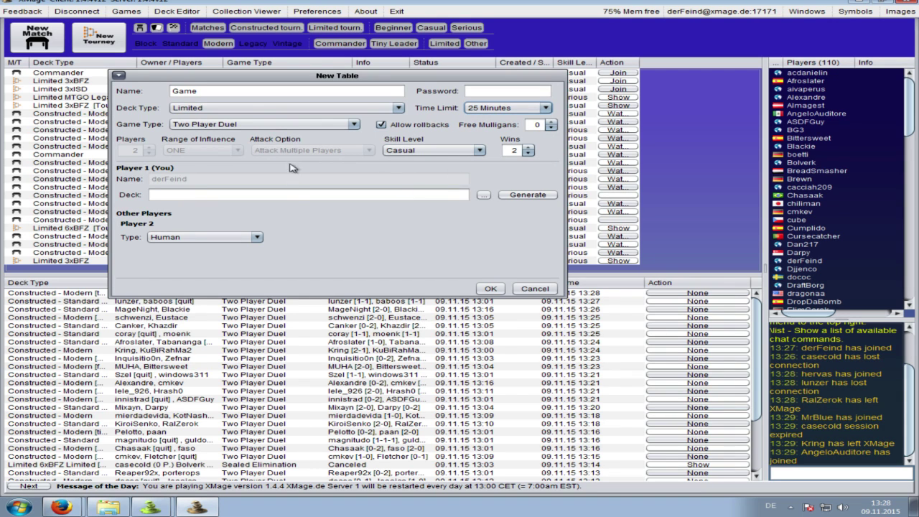
{"action": "left_click", "coordinate": [486, 196]}
{"action": "left_click", "coordinate": [535, 289]}
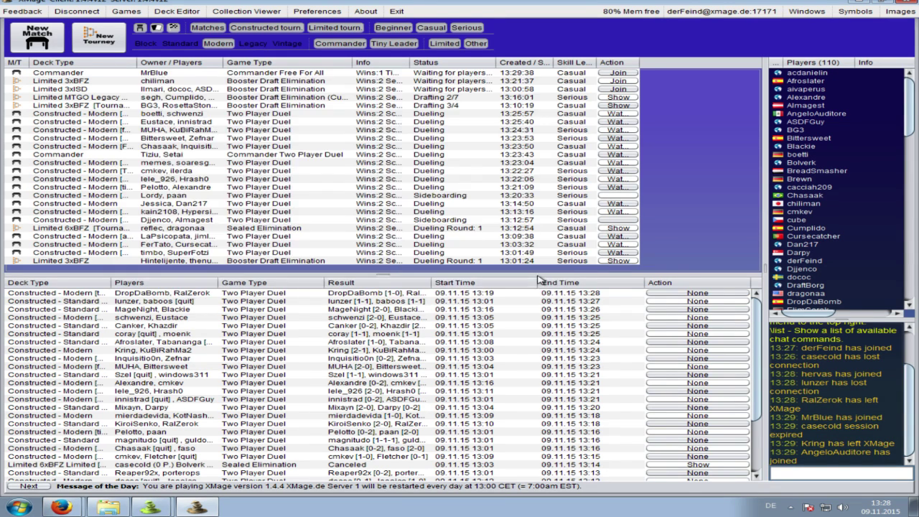
In Firefox, open a new tab and go to mtgtop8.com, correcting the misspelled address.
{"action": "mouse_move", "coordinate": [62, 506]}
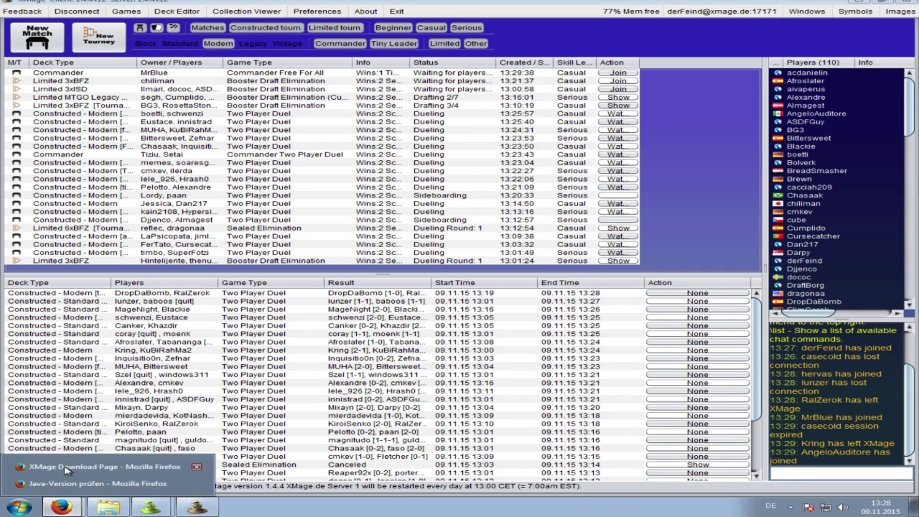
{"action": "left_click", "coordinate": [72, 467]}
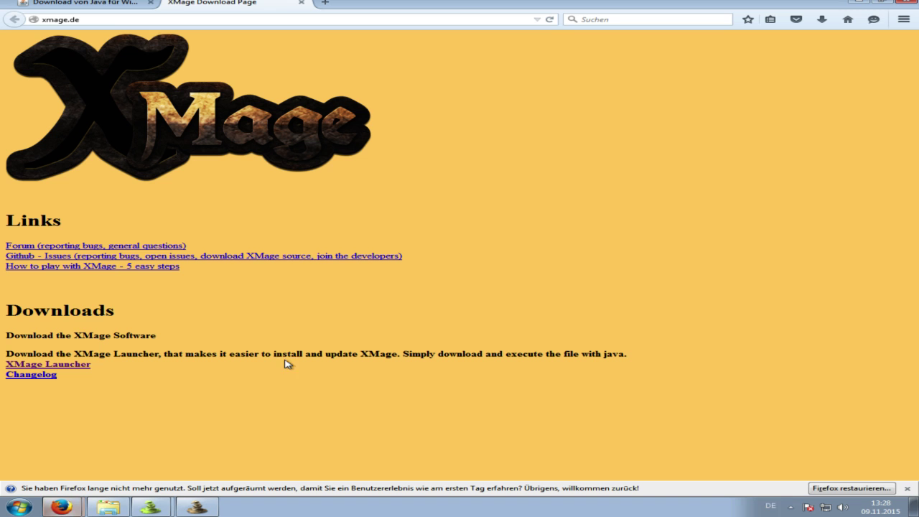
{"action": "left_click", "coordinate": [325, 3]}
{"action": "type", "text": "mtgotop."}
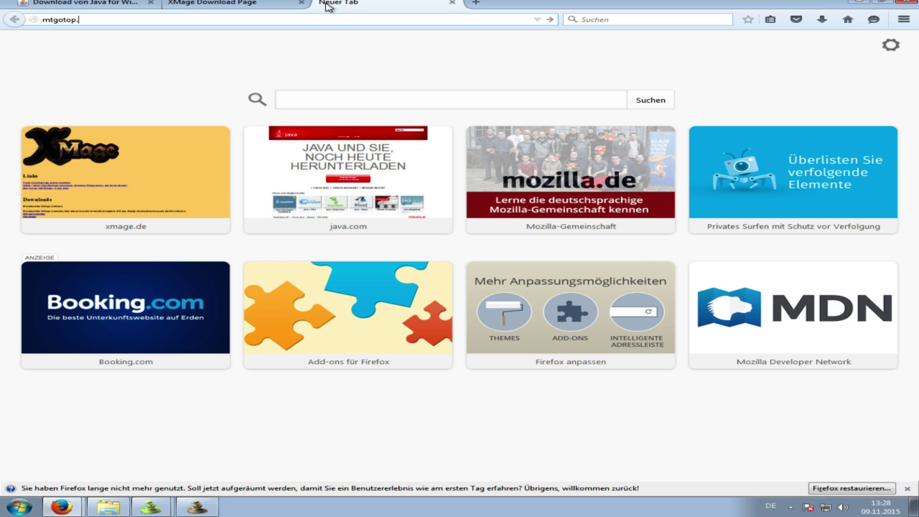
{"action": "key", "text": "Return"}
{"action": "left_click", "coordinate": [50, 19]}
{"action": "left_click", "coordinate": [61, 19]}
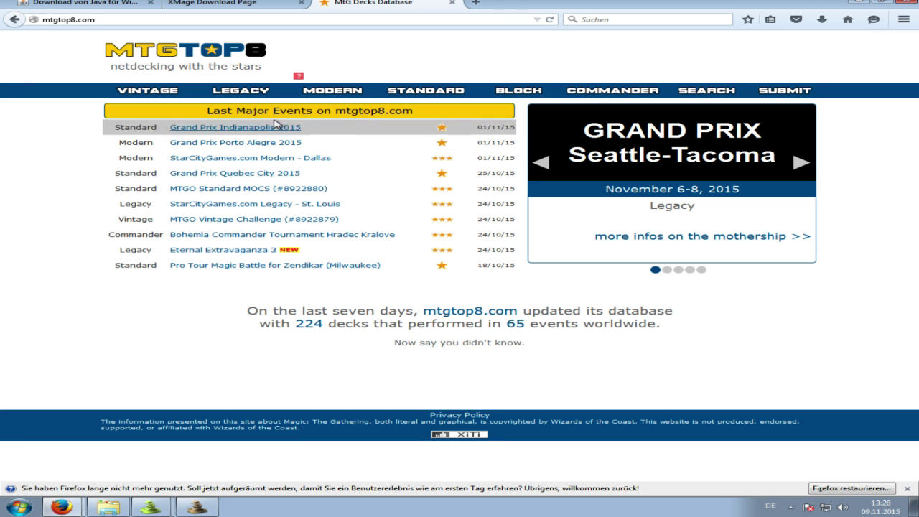
Open the top-ranked Modern Jund decklist and request its export file.
{"action": "left_click", "coordinate": [331, 92]}
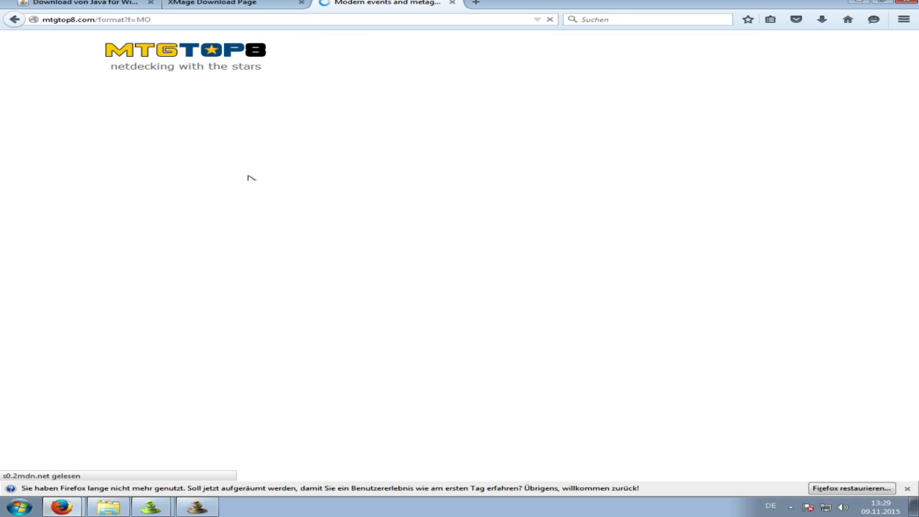
{"action": "left_click", "coordinate": [163, 153]}
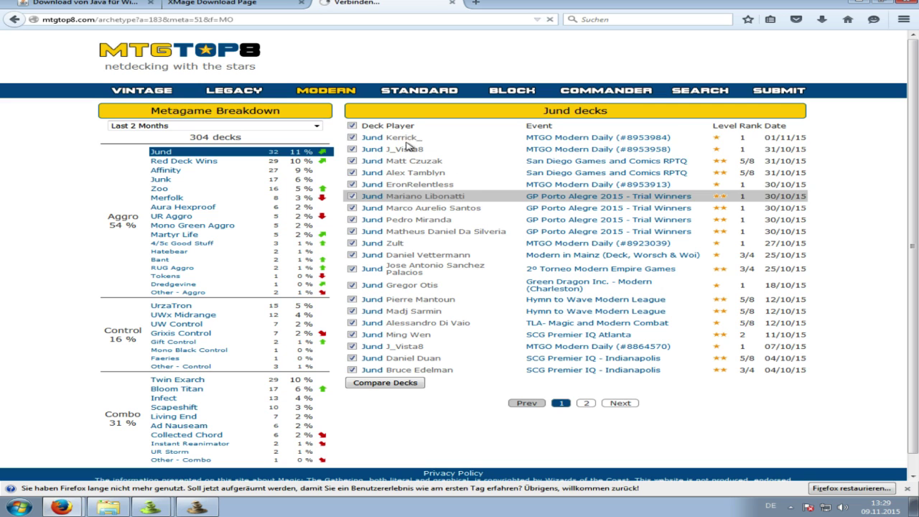
{"action": "left_click", "coordinate": [403, 138]}
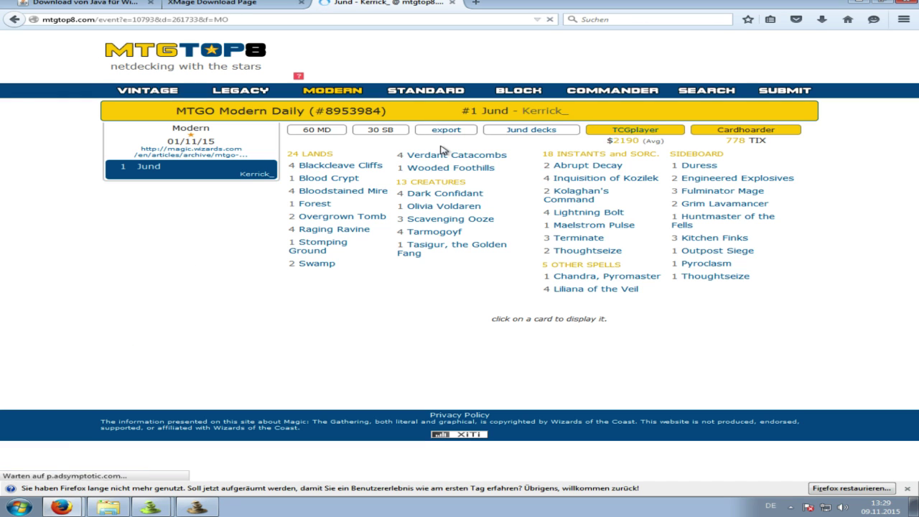
{"action": "left_click", "coordinate": [445, 131]}
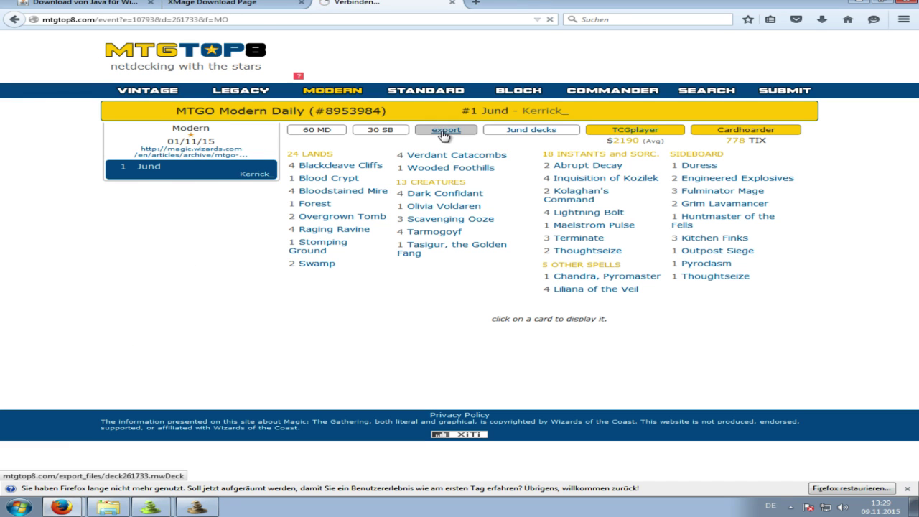